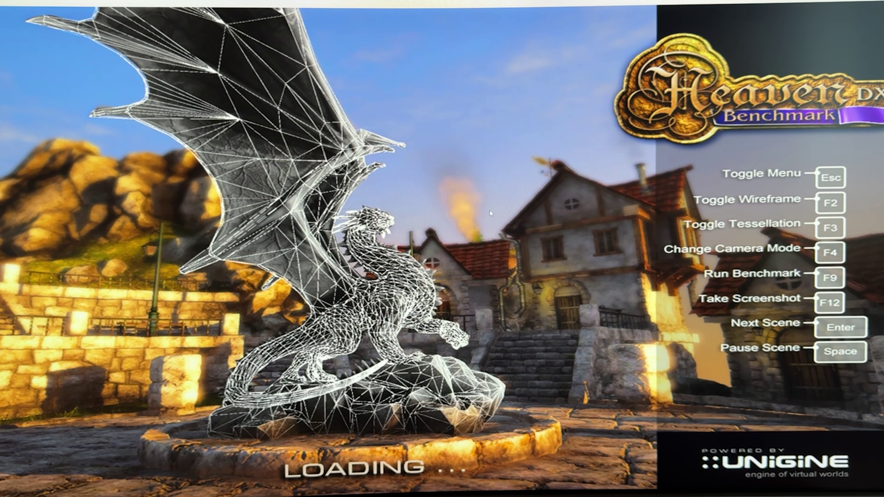
Step: Bring MSI Afterburner in front of the Heaven benchmark and toggle its monitoring graph panel
key("super")
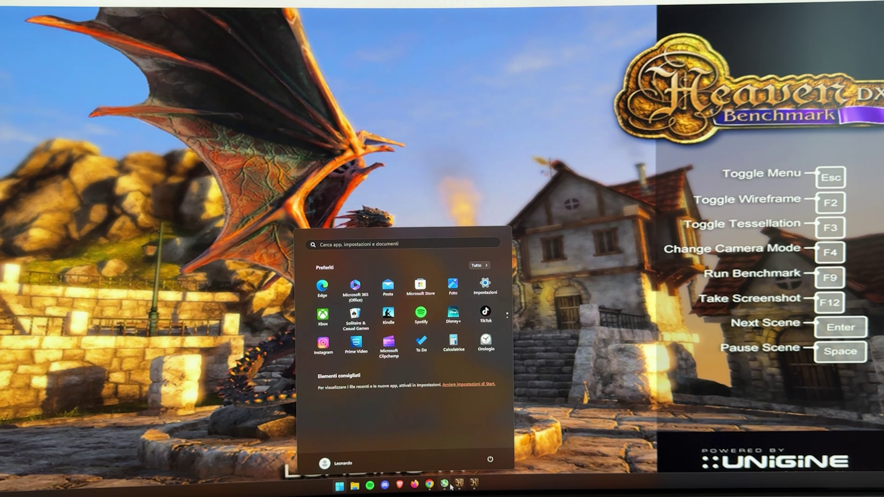
left_click(445, 483)
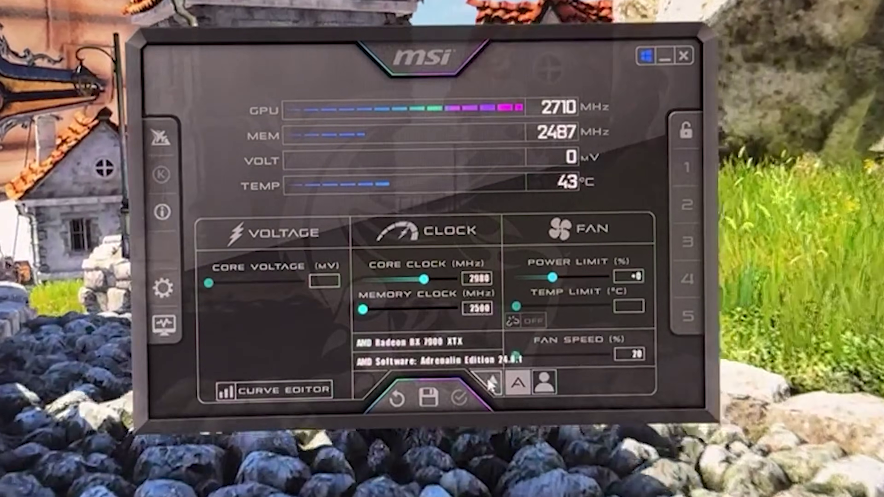
left_click(490, 383)
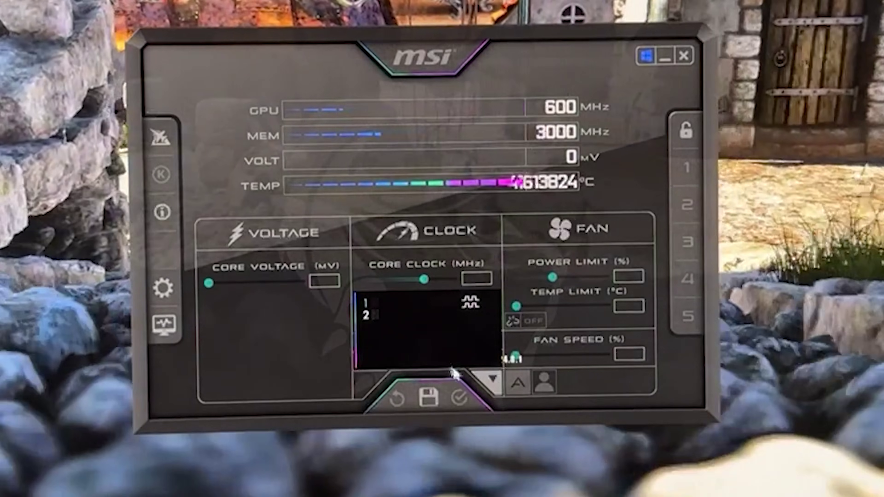
left_click(491, 380)
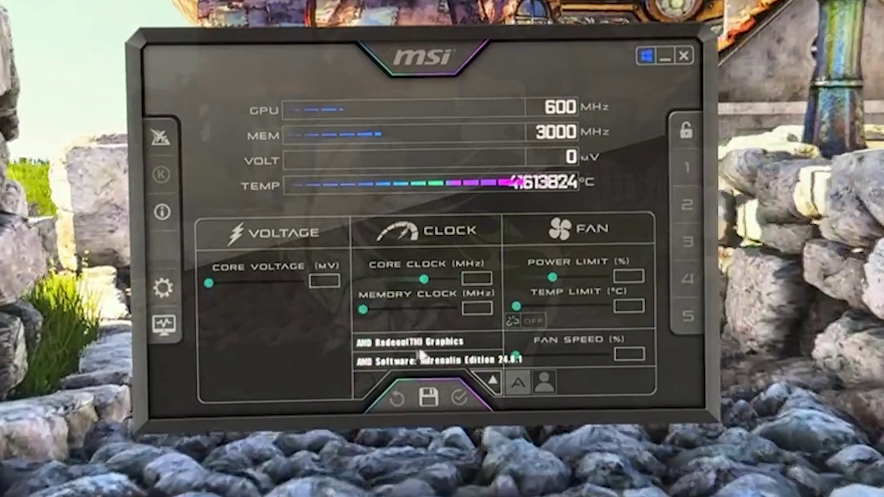
left_click(491, 380)
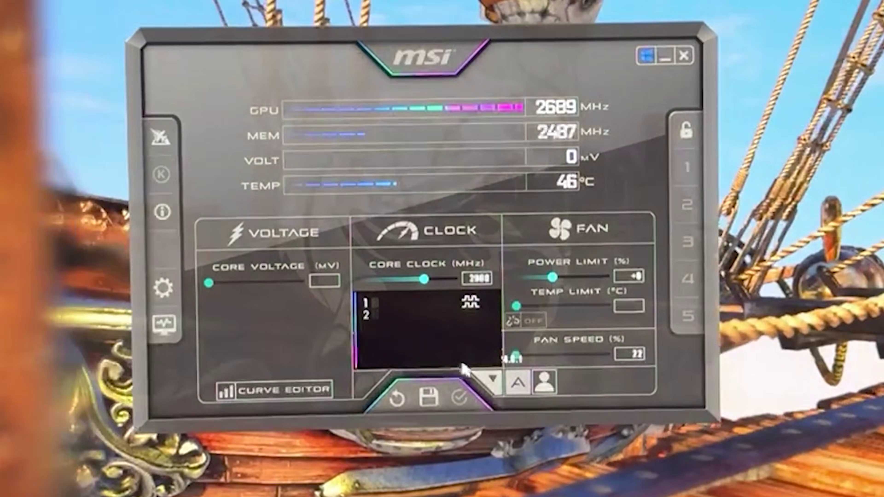
left_click(491, 380)
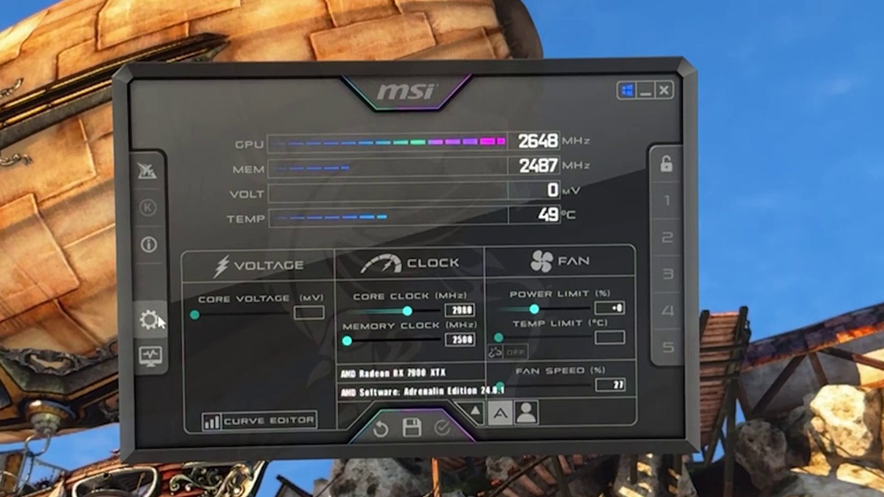
left_click(266, 291)
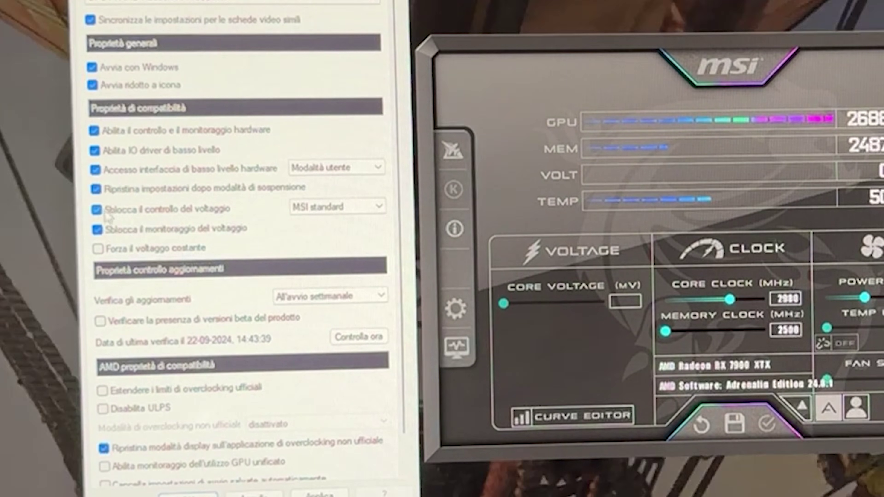
mouse_move(176, 219)
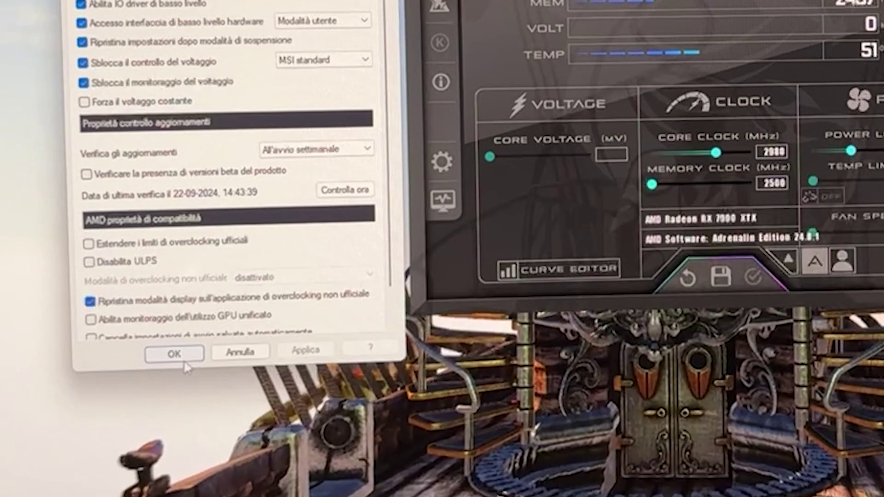
left_click(188, 494)
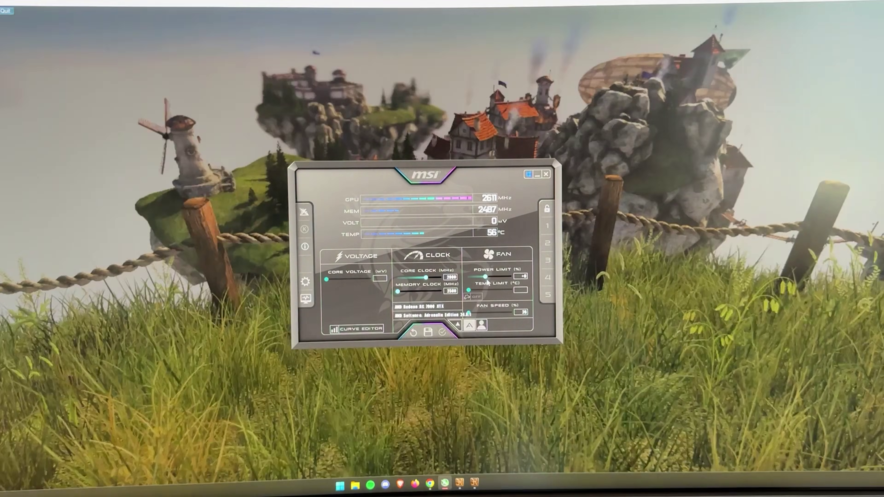
Step: Raise the power limit to +15% and pull down the top voltage and frequency curve points
left_click_drag(485, 276, 531, 282)
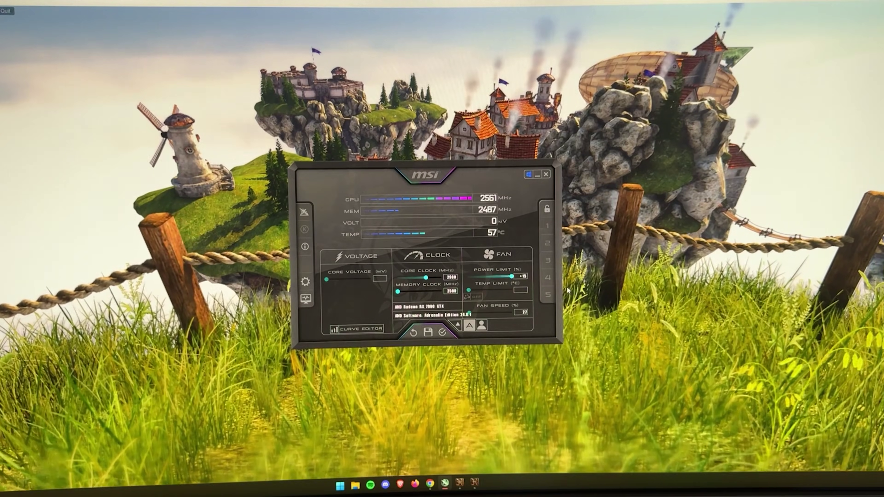
left_click(357, 328)
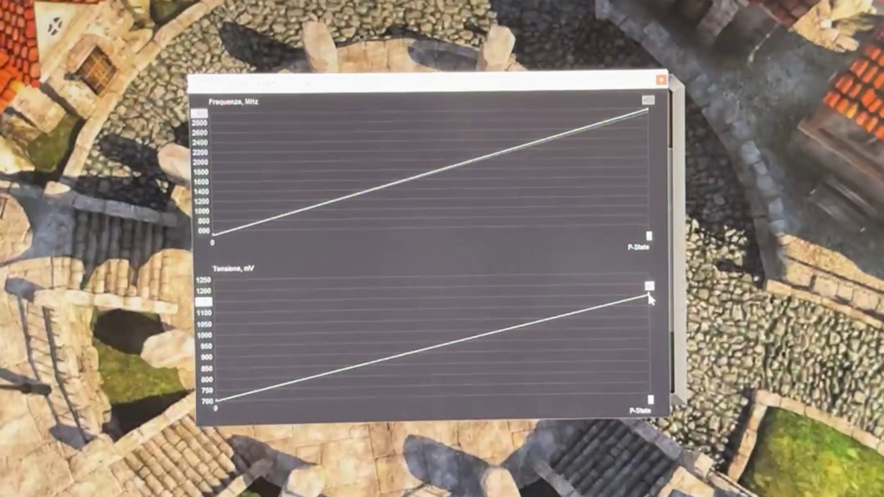
left_click_drag(648, 295, 649, 305)
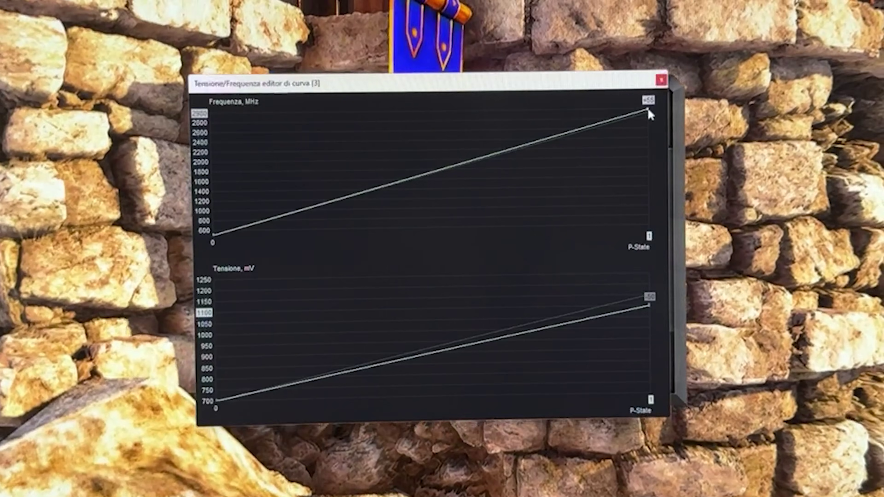
left_click_drag(648, 113, 649, 117)
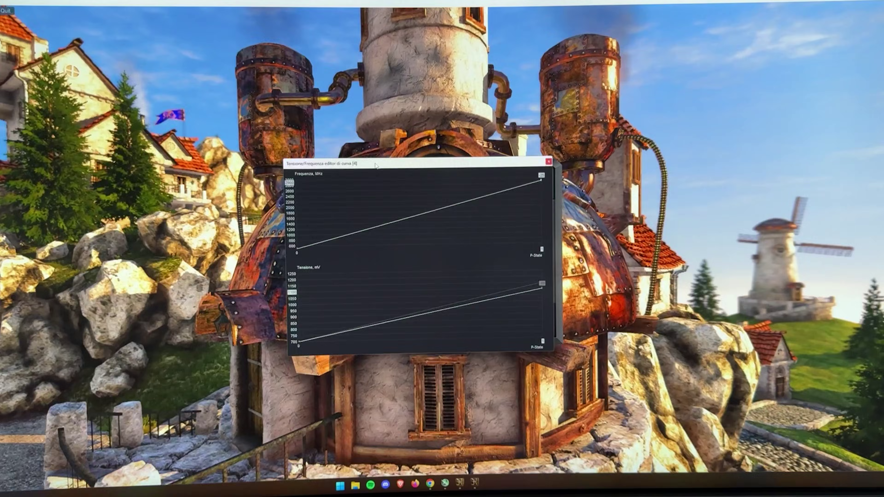
left_click_drag(400, 162, 97, 162)
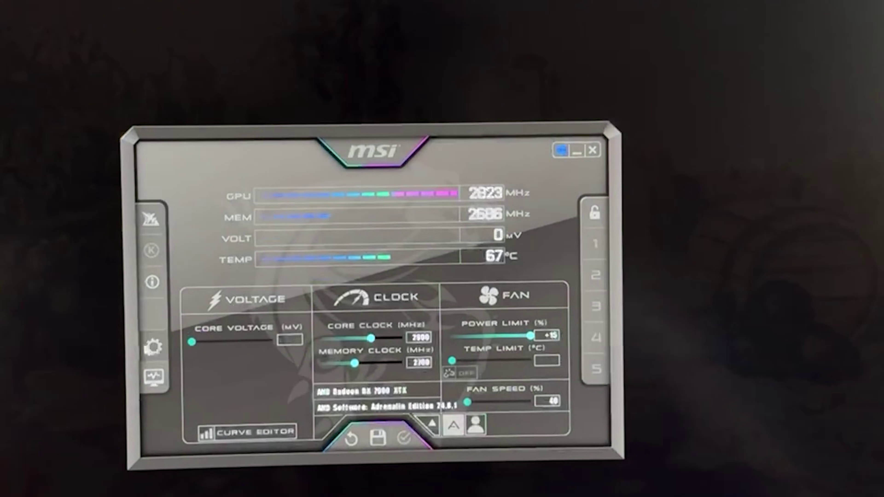
Step: Save the current undervolt settings into Afterburner profile slot 1
left_click(152, 346)
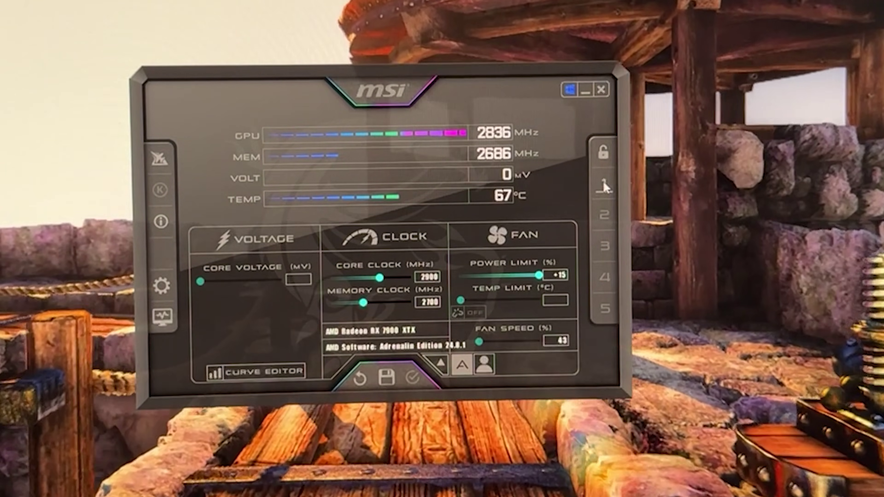
left_click(603, 185)
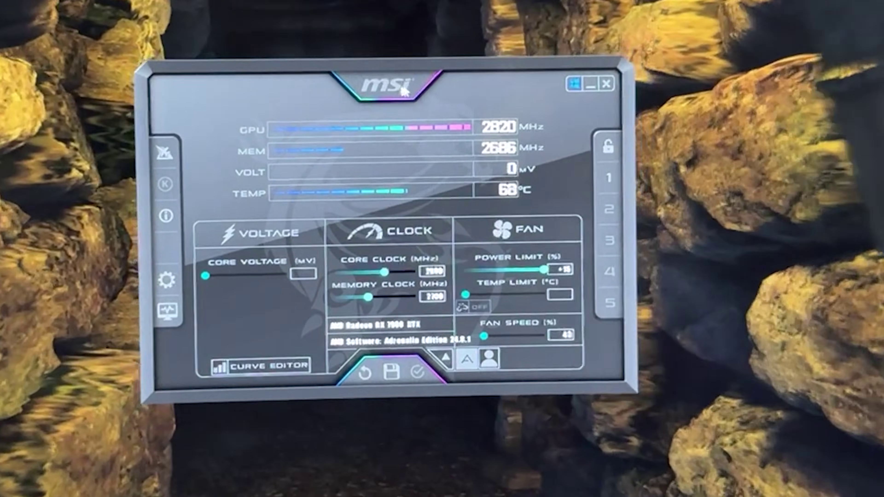
Step: Move the Afterburner window up and right, and open the Curve Editor beside it
left_click_drag(403, 91, 469, 46)
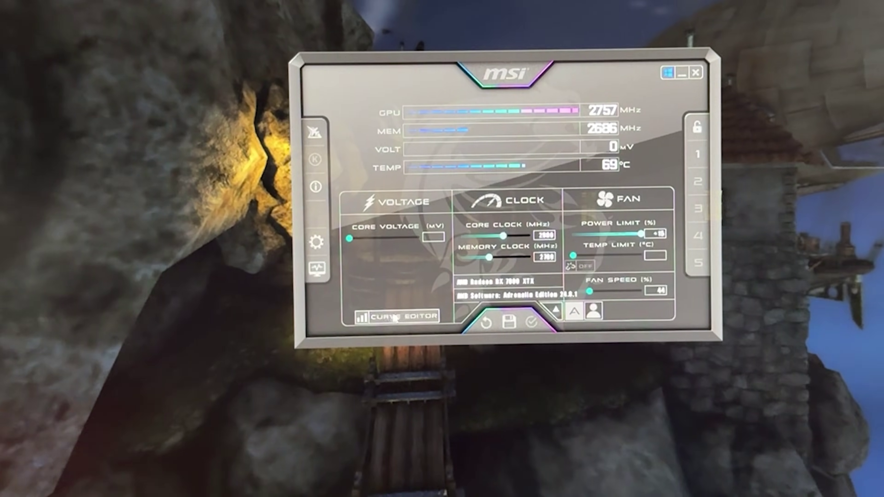
left_click(329, 323)
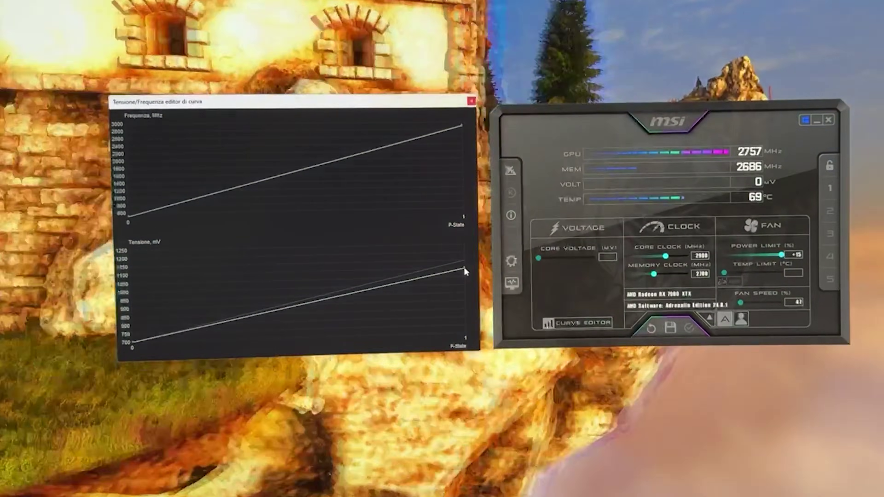
Step: Display the offset value boxes for the top points of the frequency and voltage curves
left_click(465, 267)
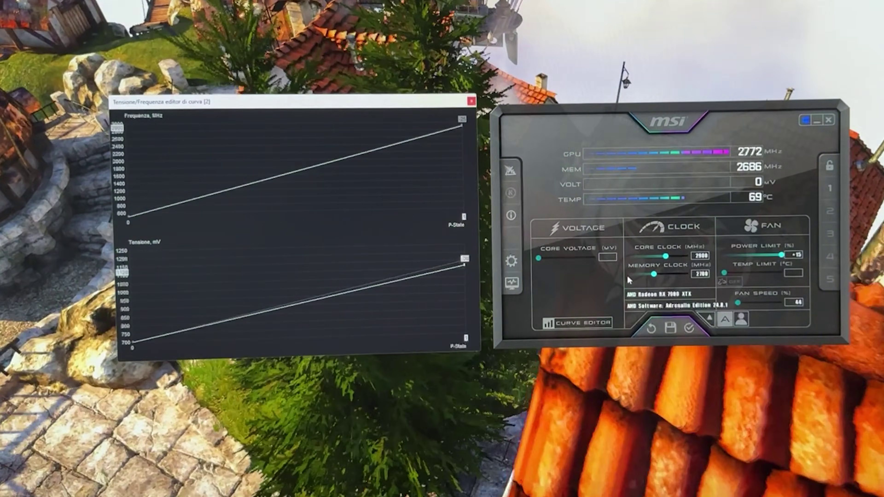
Step: Enter 2500 MHz as the memory clock and apply it to the card
left_click(700, 274)
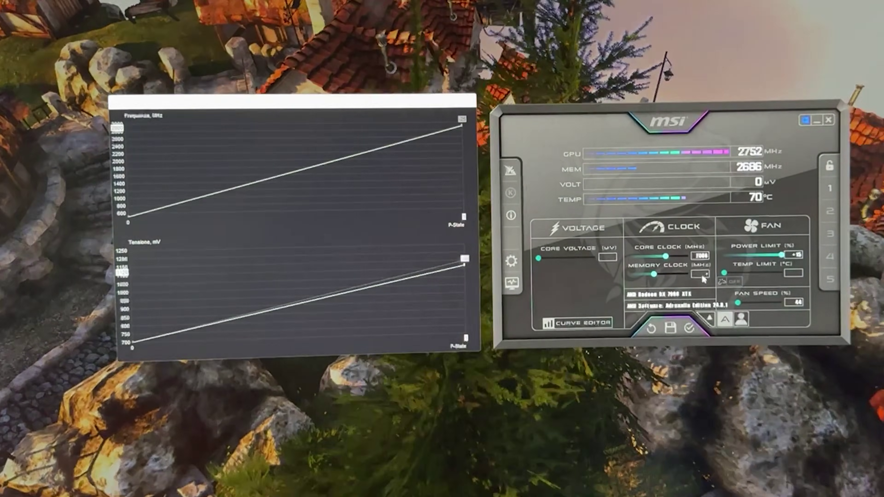
type("2500")
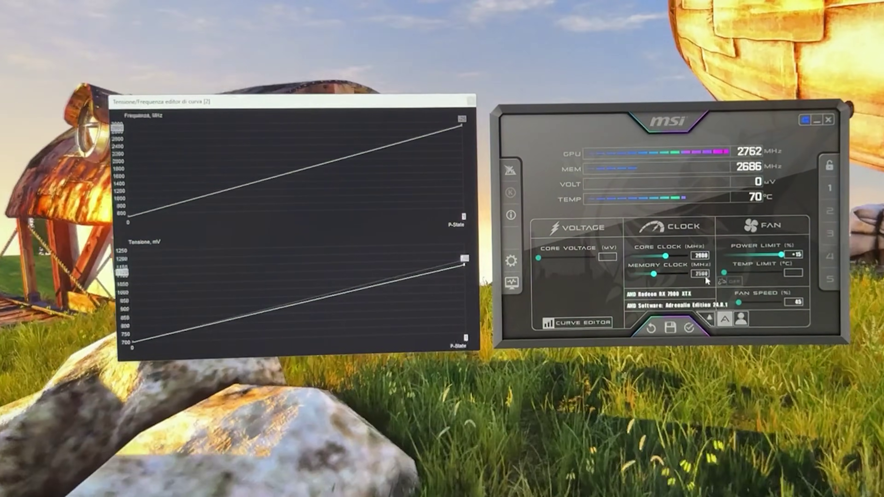
key("Return")
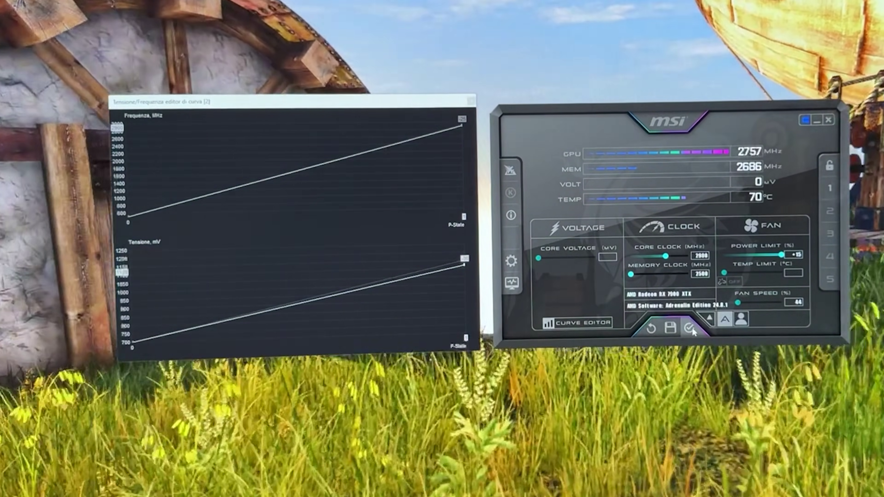
left_click(689, 329)
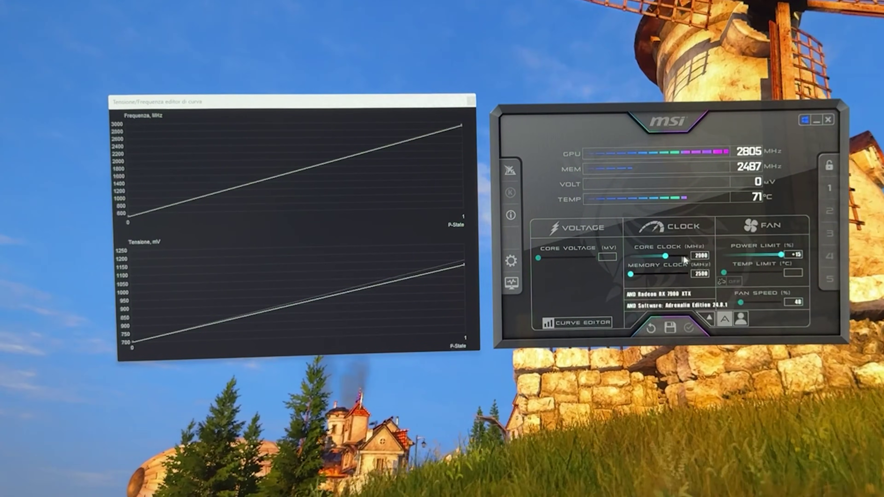
Step: Raise the top frequency point by +75 MHz for a 3000 MHz core clock, and apply it
left_click_drag(462, 125, 461, 121)
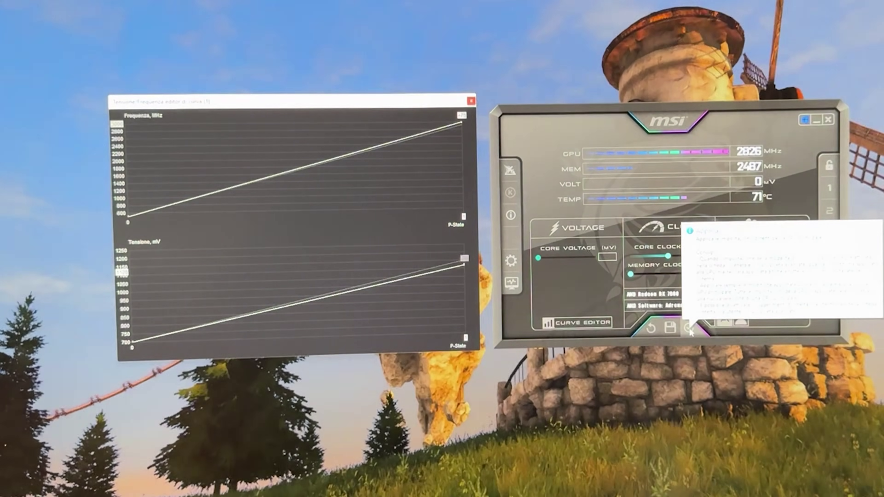
left_click(689, 328)
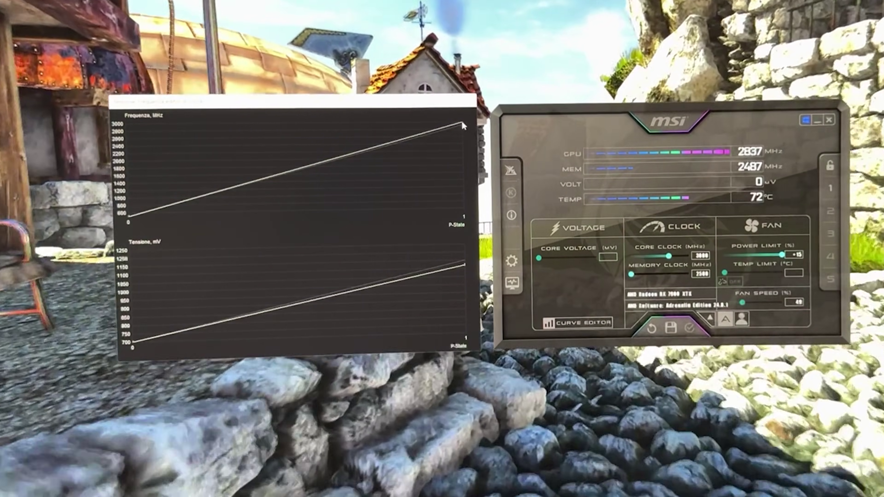
Step: Drop the top frequency point to about -25 MHz and the top voltage point to about 1047 mV
left_click(461, 120)
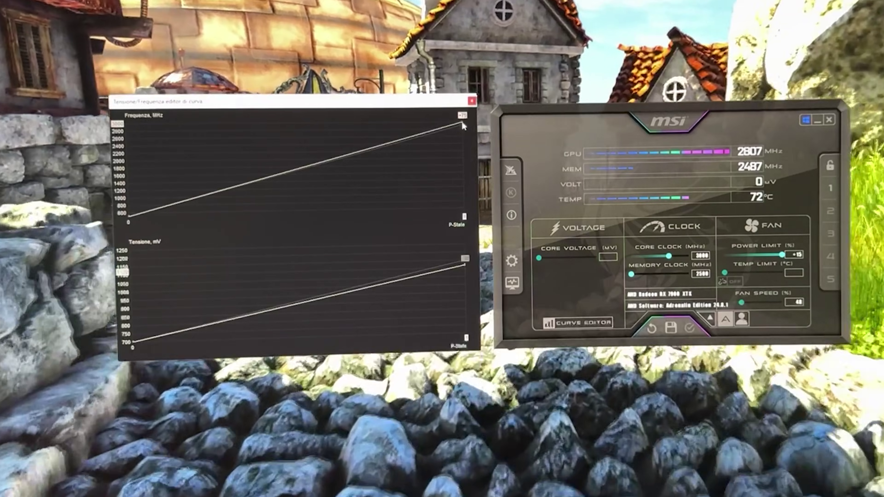
left_click_drag(461, 122, 462, 125)
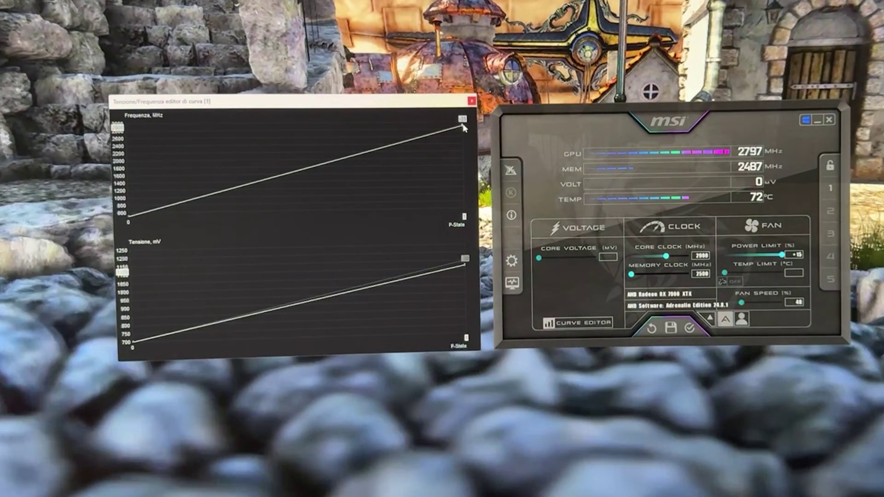
left_click_drag(462, 126, 462, 124)
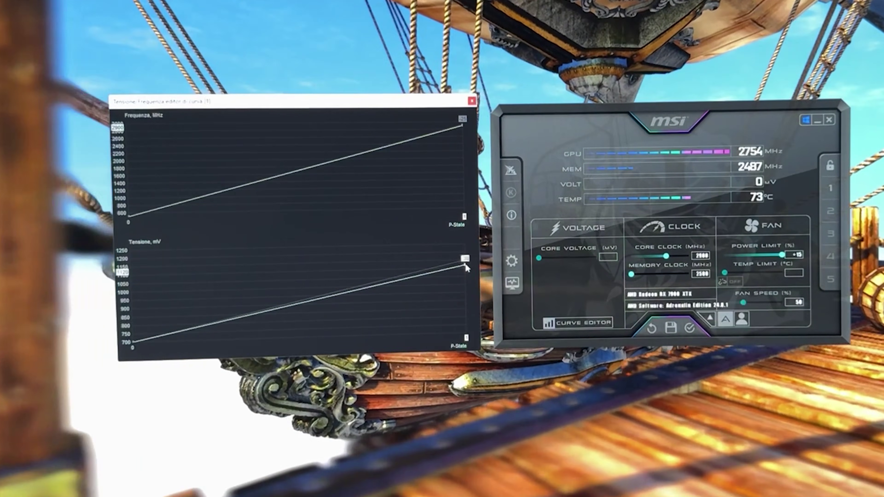
left_click_drag(464, 263, 465, 273)
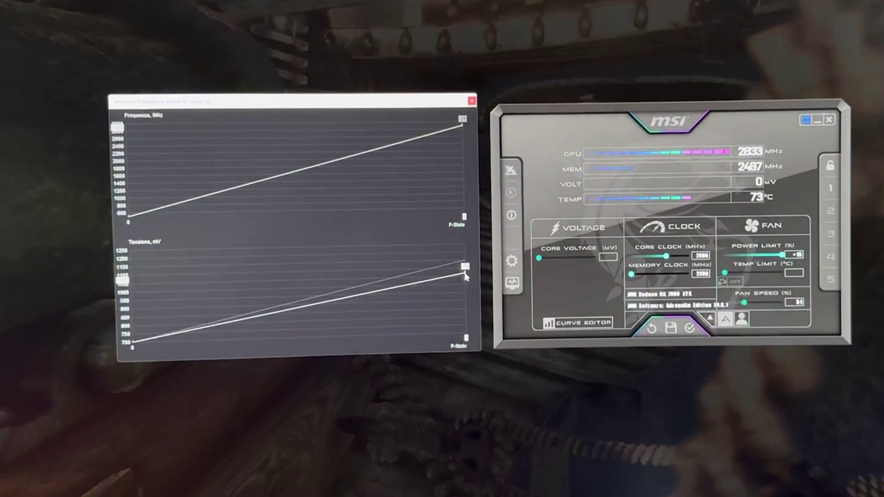
left_click_drag(464, 274, 465, 275)
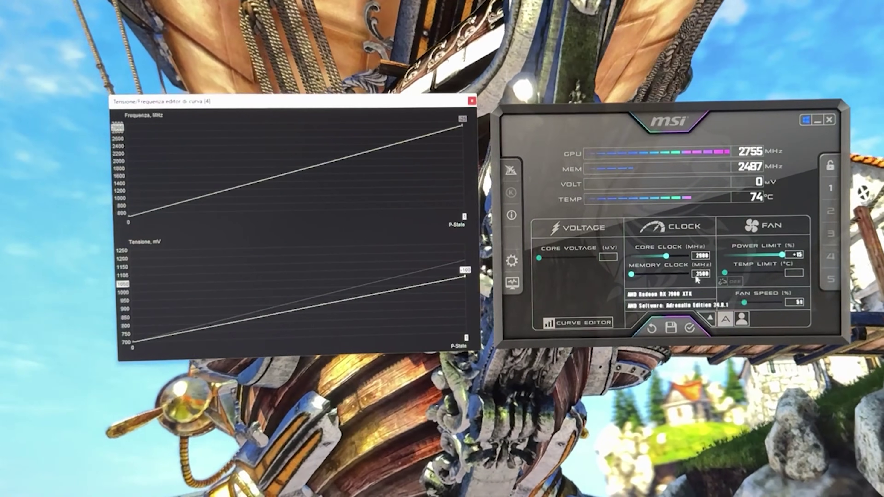
Step: Change the Memory Clock value to 2800 MHz and confirm it
left_click(584, 286)
type("800")
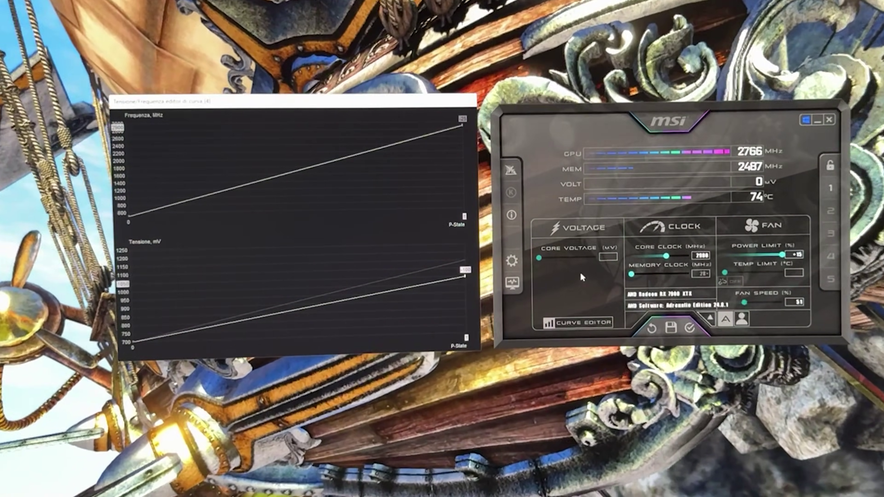
key("Return")
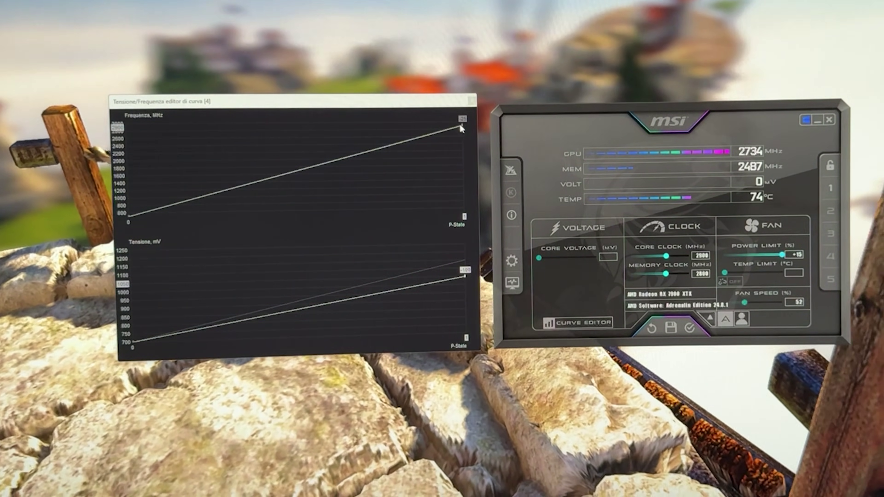
Step: Drop the top frequency point to a 2402 MHz core clock, set memory to 2500 MHz, and apply
mouse_move(461, 125)
left_mouse_down()
mouse_move(460, 151)
mouse_move(462, 140)
left_mouse_up()
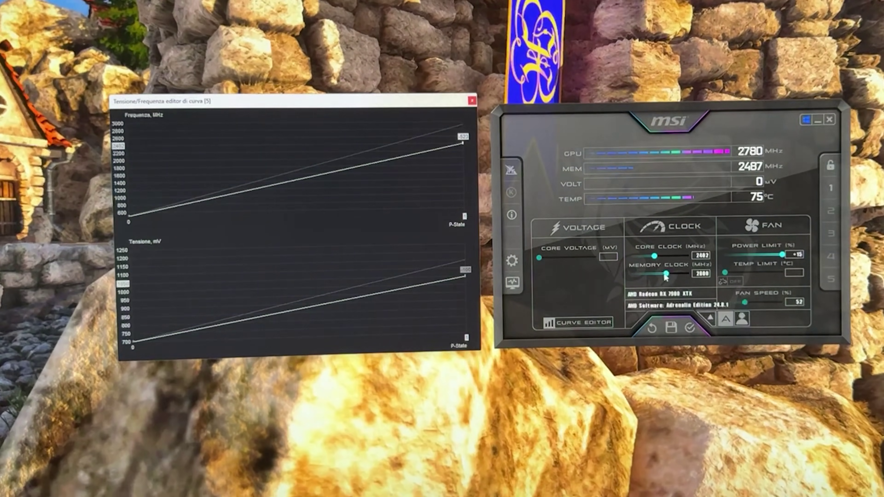
left_click_drag(666, 274, 631, 274)
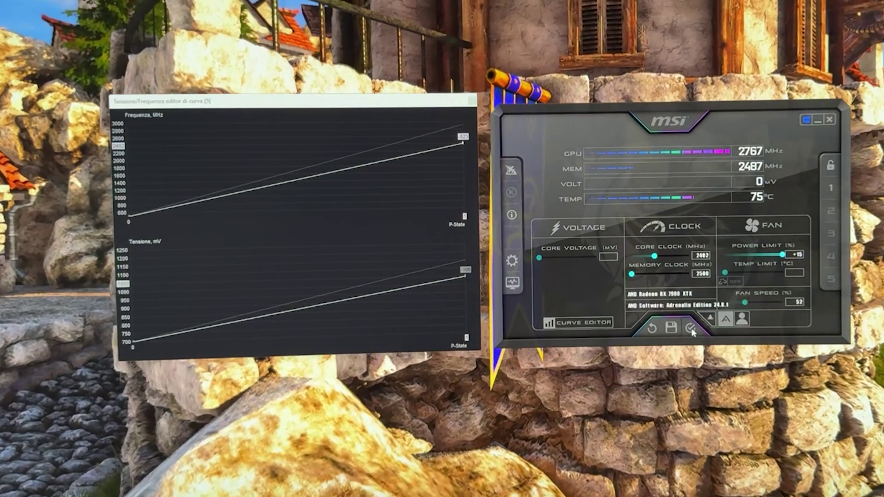
left_click(690, 327)
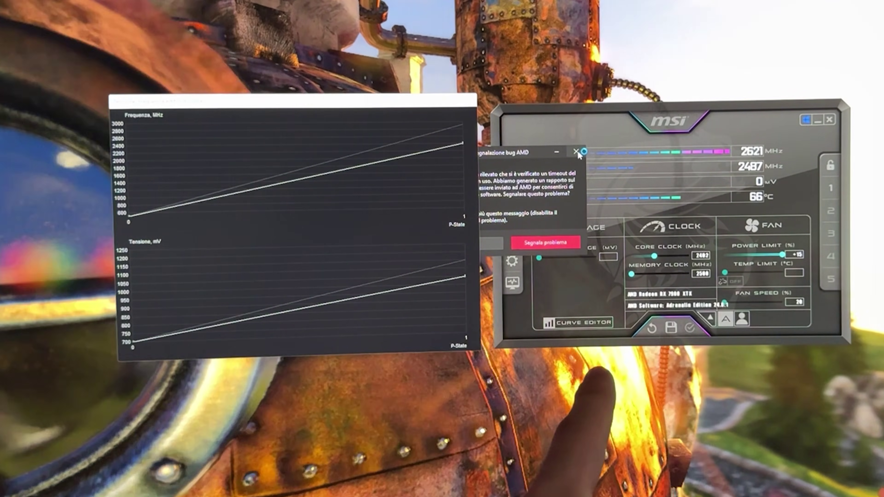
Step: Close the AMD bug report and reset Afterburner to stock: 2925 MHz core clock, +0 power limit
left_click(577, 153)
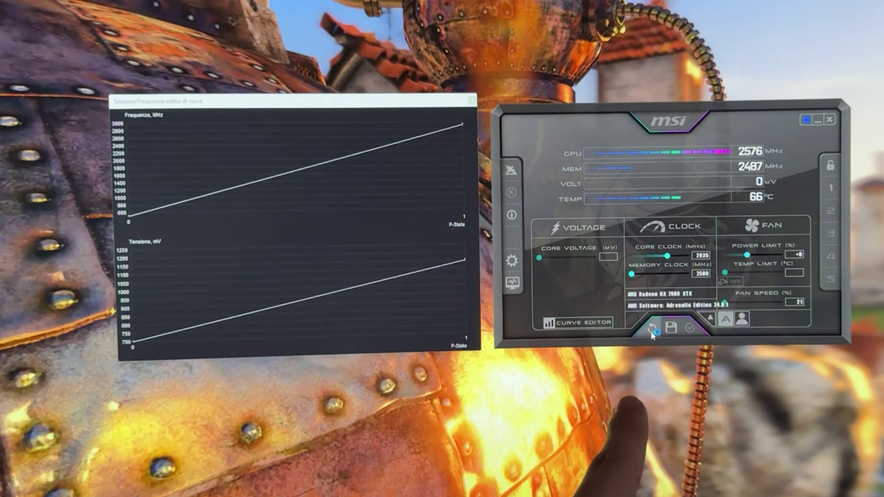
left_click(652, 328)
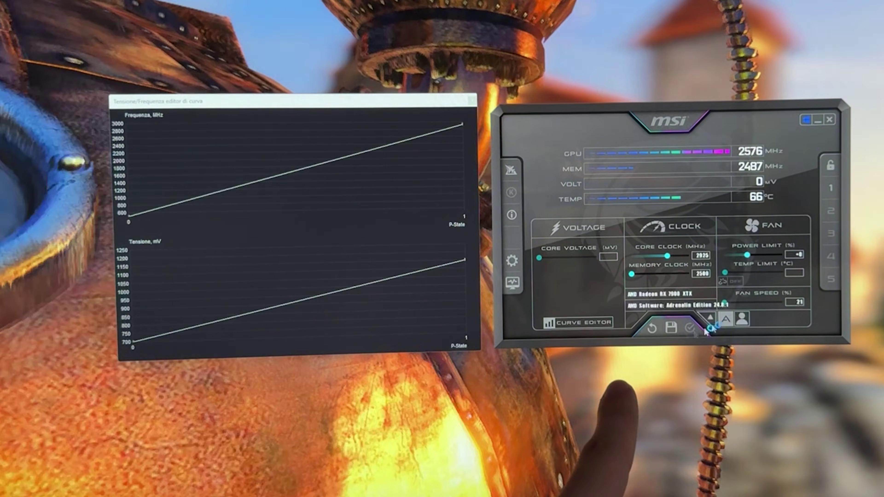